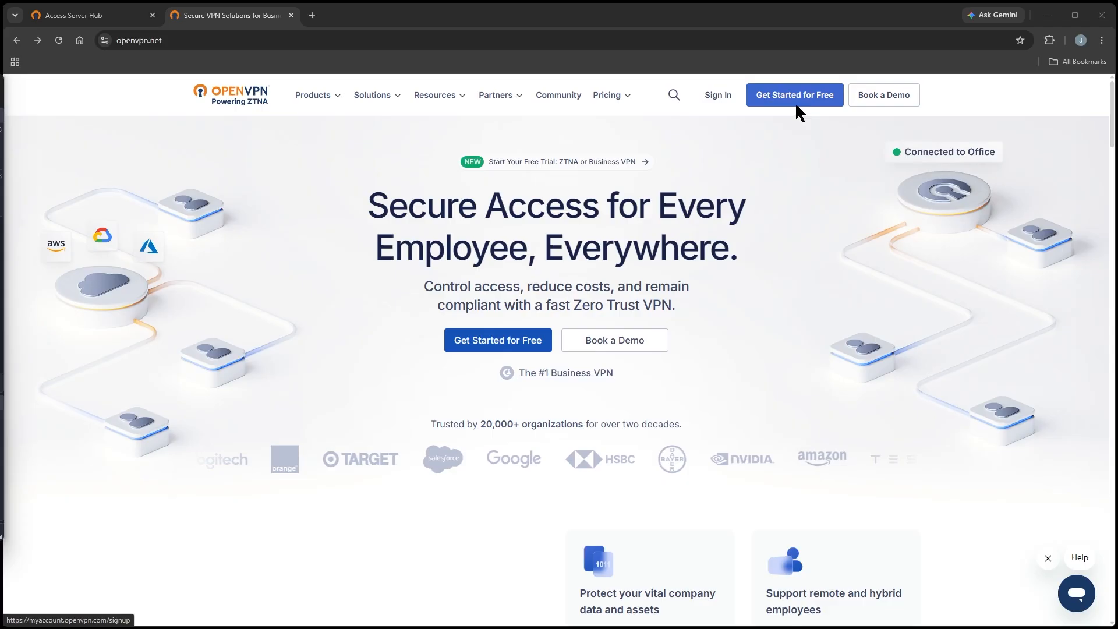
# Step: From the Access Server Hub's installation options, choose Vultr and start deploying OpenVPN Access Server (BYOL) from its marketplace listing
pyautogui.click(117, 15)
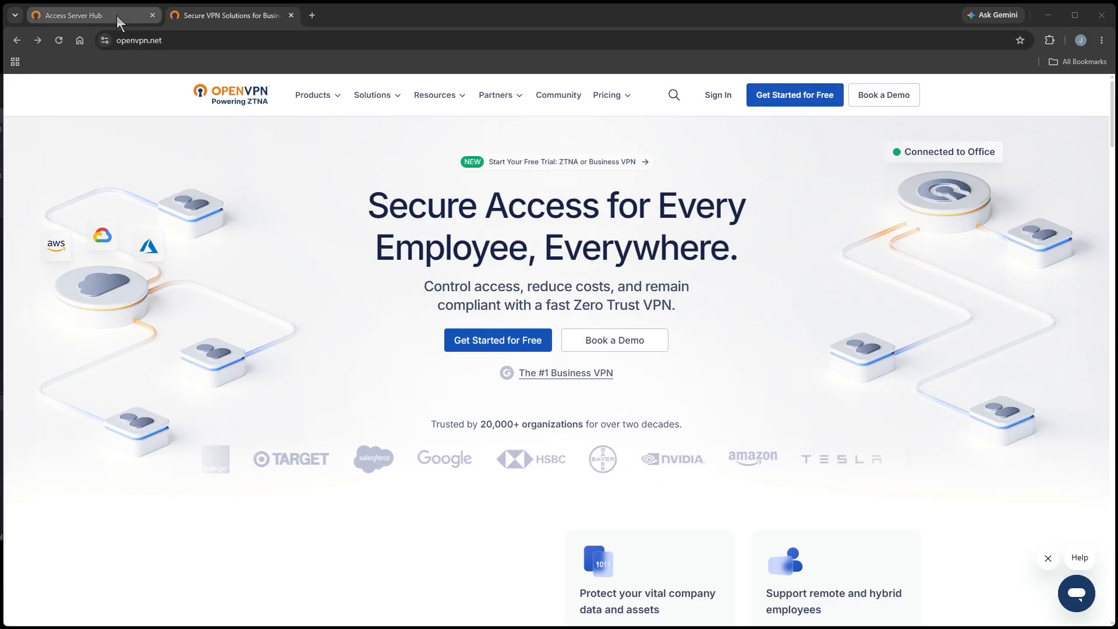
pyautogui.click(65, 245)
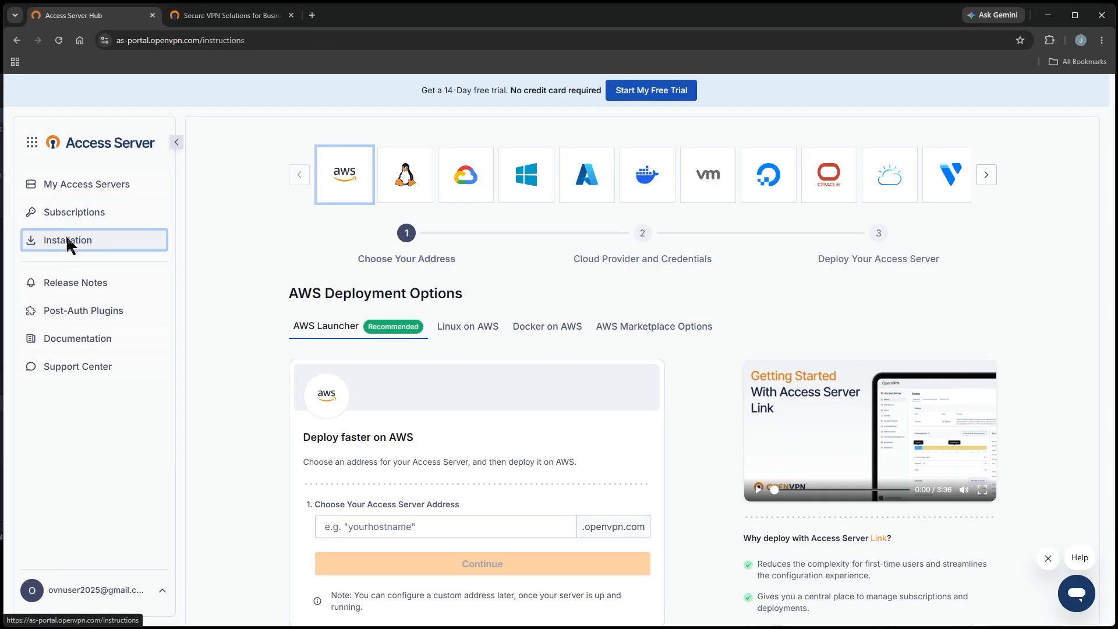
pyautogui.click(920, 177)
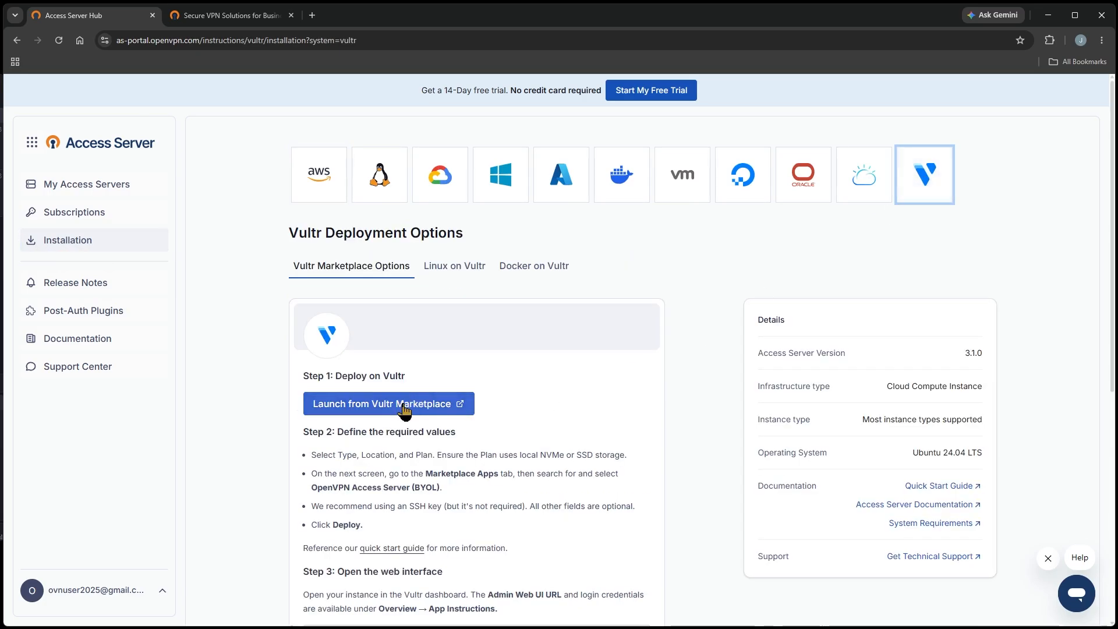
pyautogui.click(381, 403)
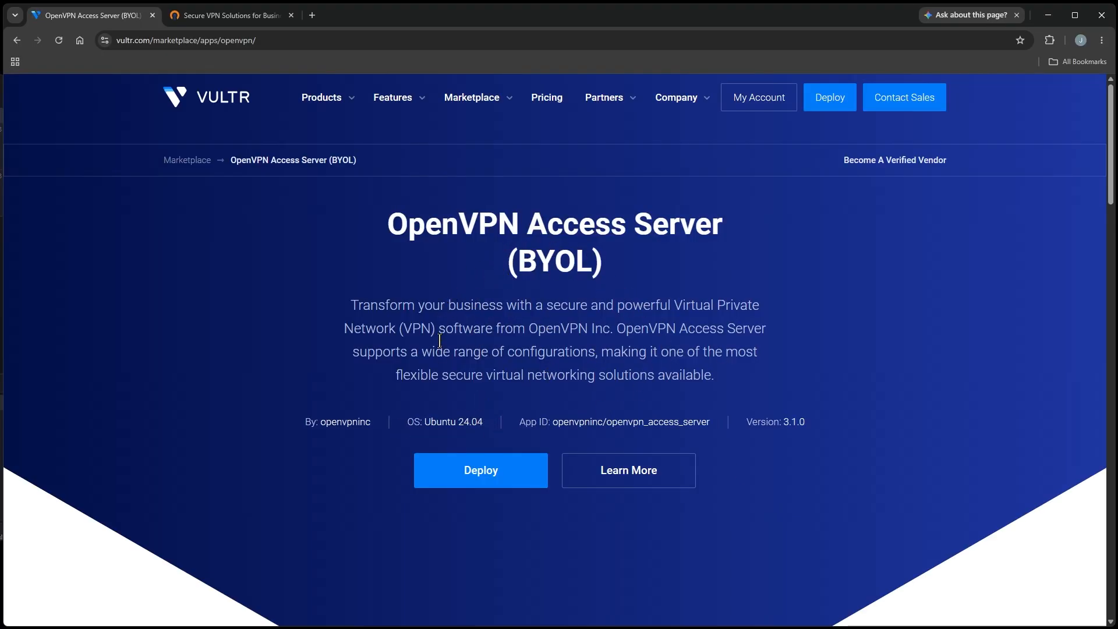
pyautogui.click(481, 477)
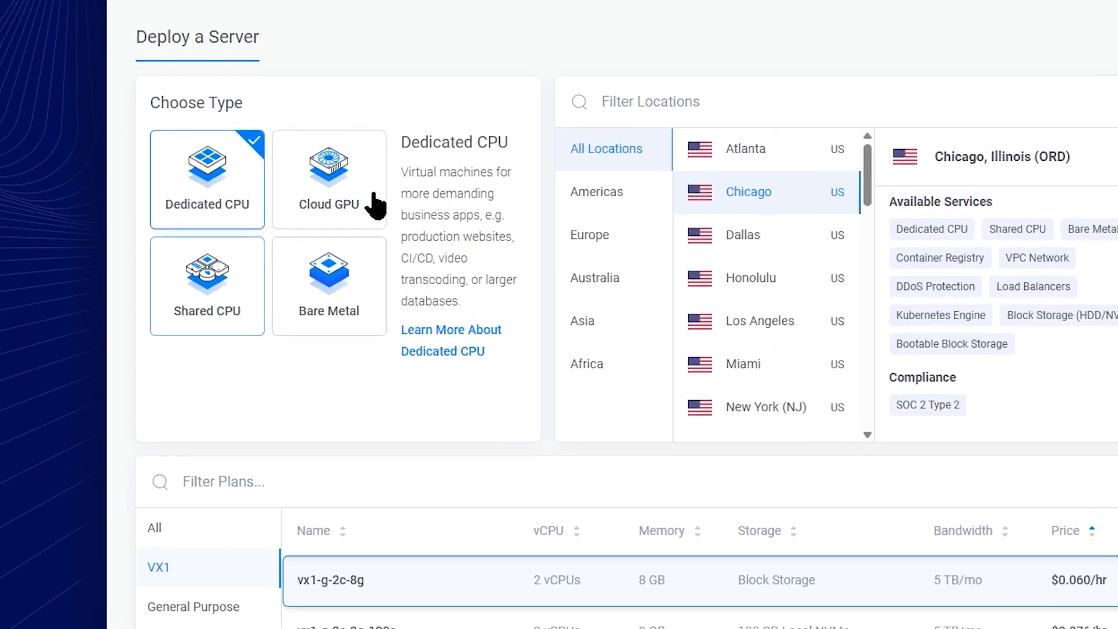
# Step: Choose the Shared CPU server type, review the available plans, and continue to the software configuration
pyautogui.click(241, 305)
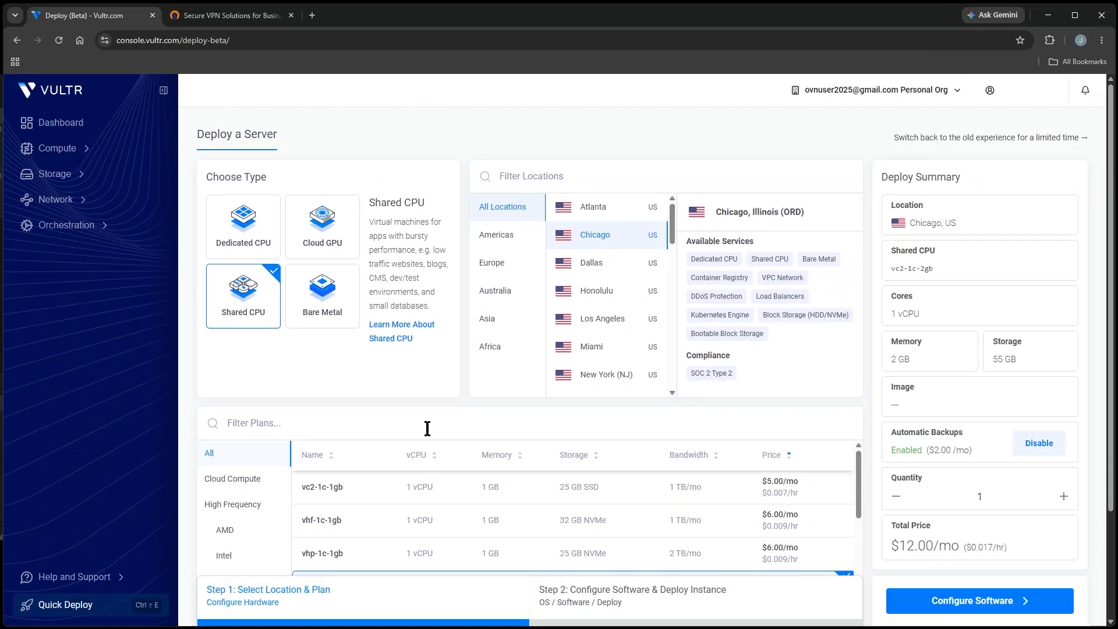
pyautogui.scroll(-1, 388, 543)
pyautogui.scroll(-1, 424, 494)
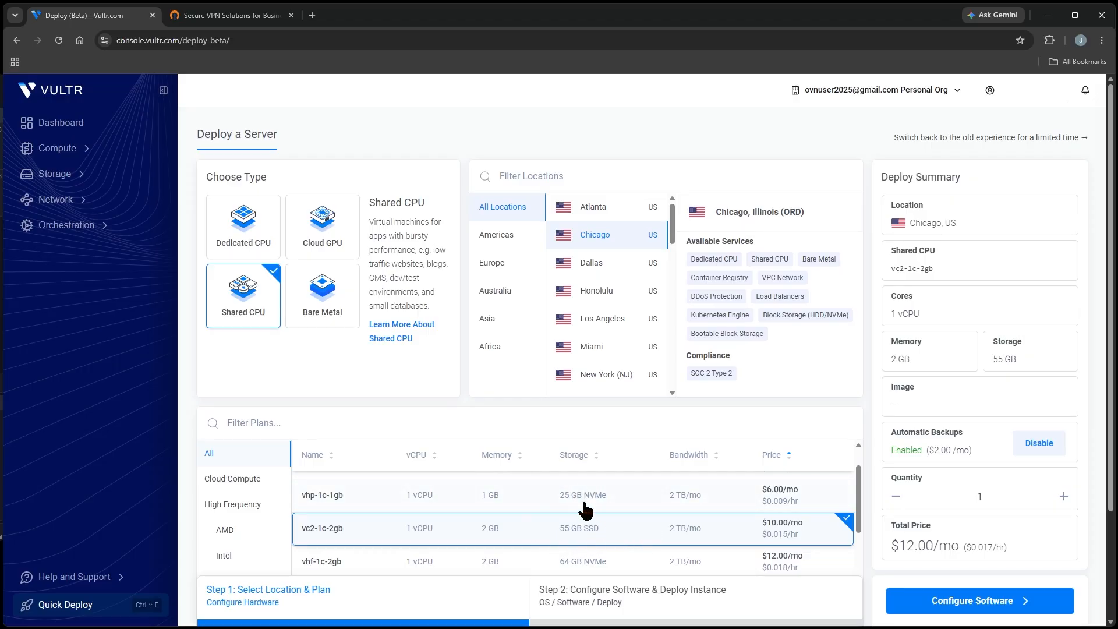
pyautogui.click(605, 600)
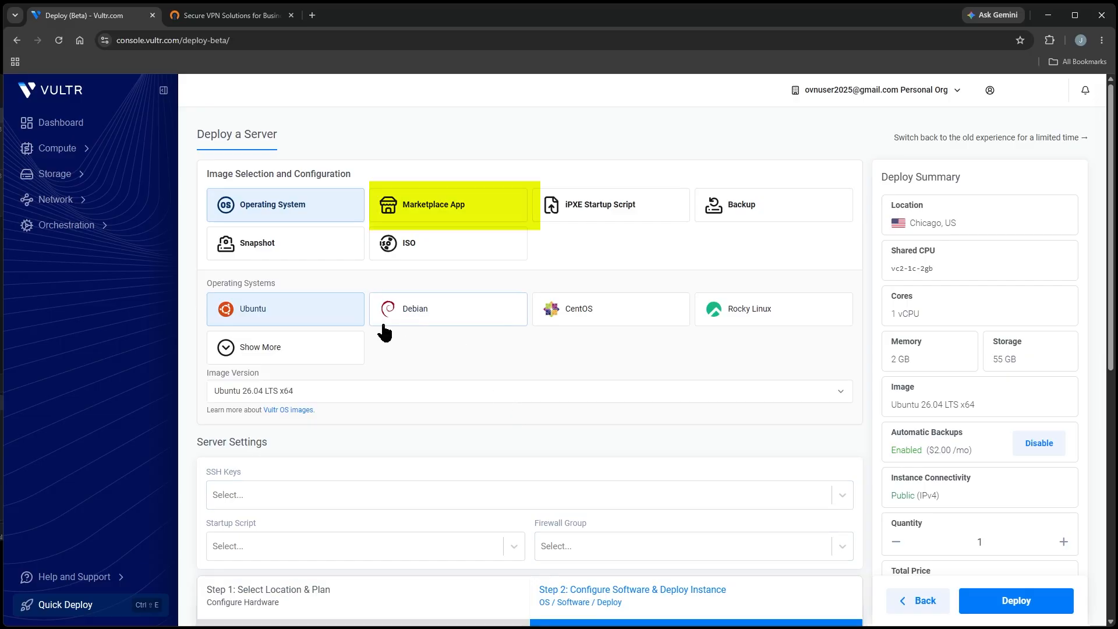
# Step: Search the marketplace apps for openvpn and select OpenVPN Access Server (BYOL) as the server image
pyautogui.click(395, 208)
pyautogui.click(287, 299)
pyautogui.write('op')
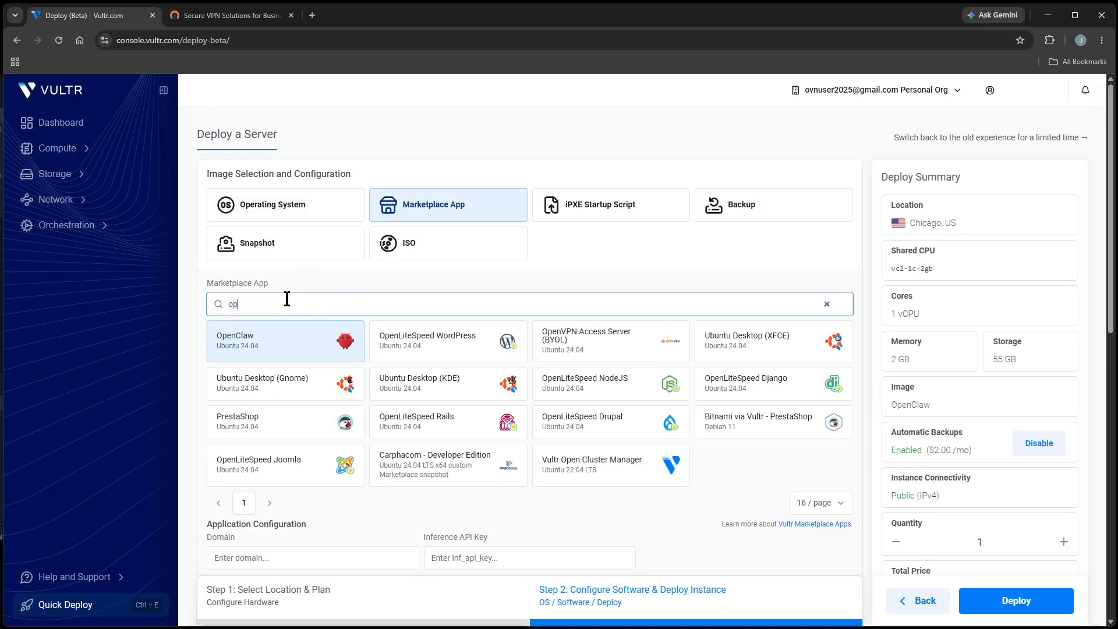
pyautogui.write('envpn')
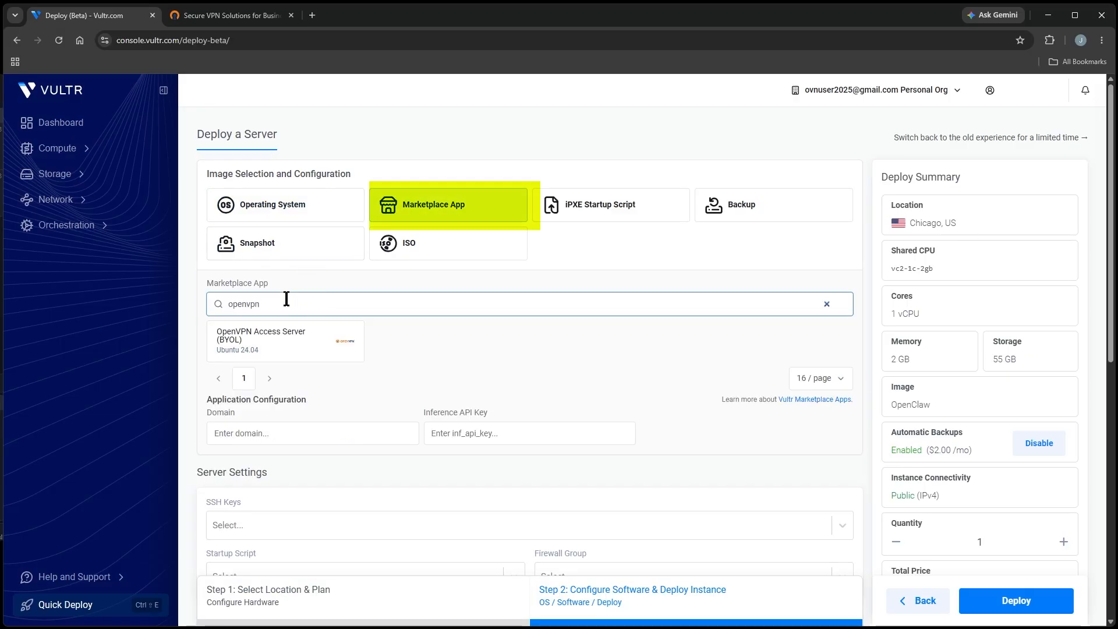
pyautogui.click(264, 340)
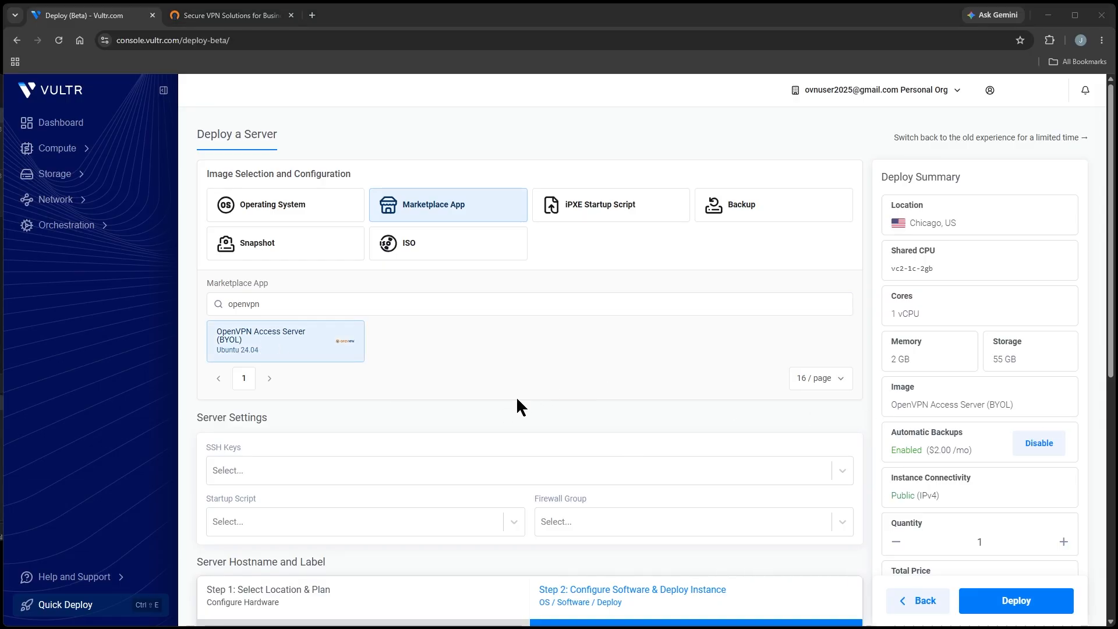
# Step: Assign the ovnlab SSH key to the server and expand the Orchestration section that contains SSH key management
pyautogui.click(761, 481)
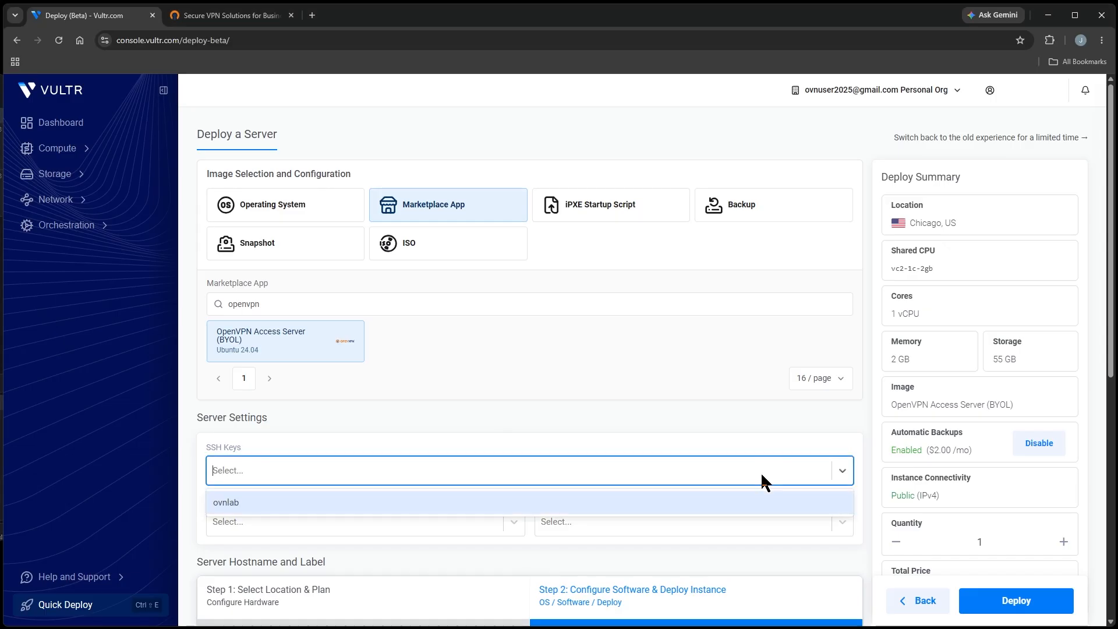
pyautogui.click(324, 498)
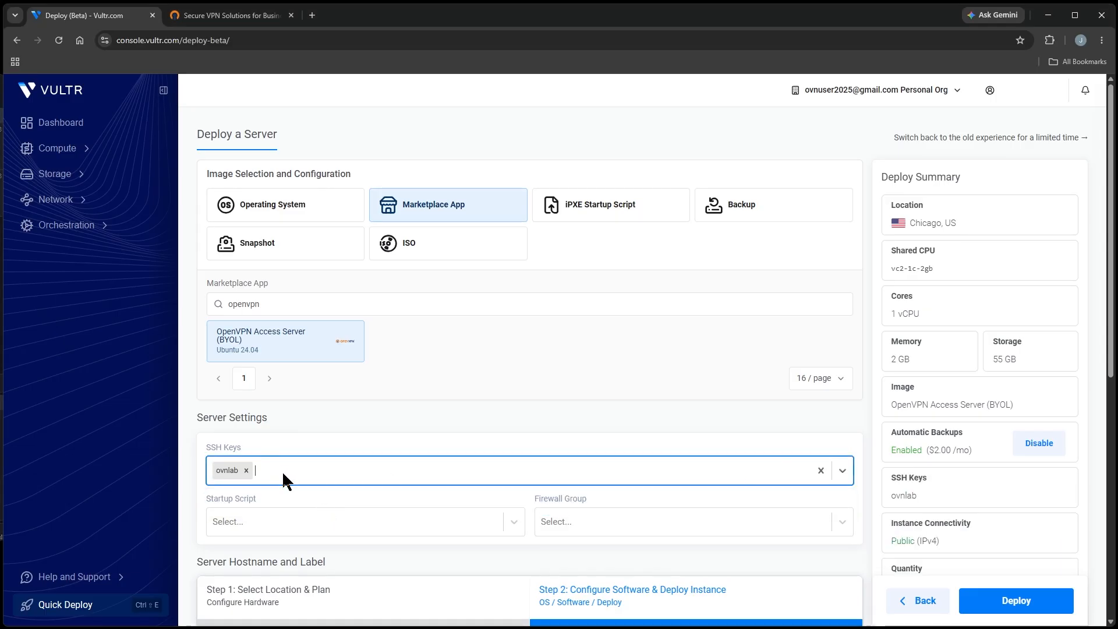
pyautogui.scroll(-3, 274, 470)
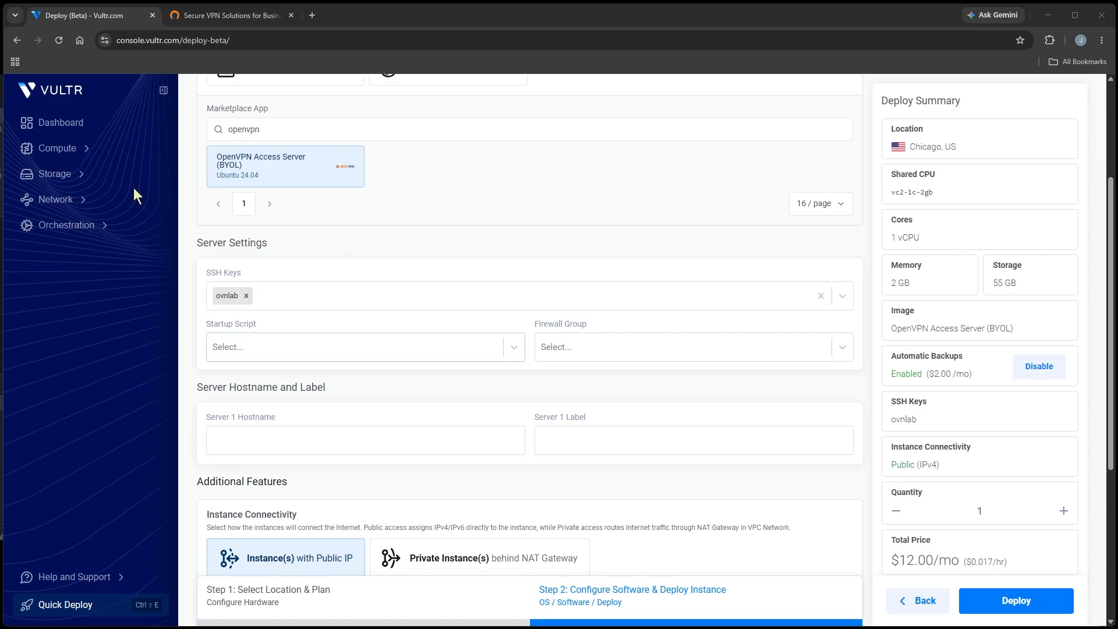
pyautogui.click(104, 233)
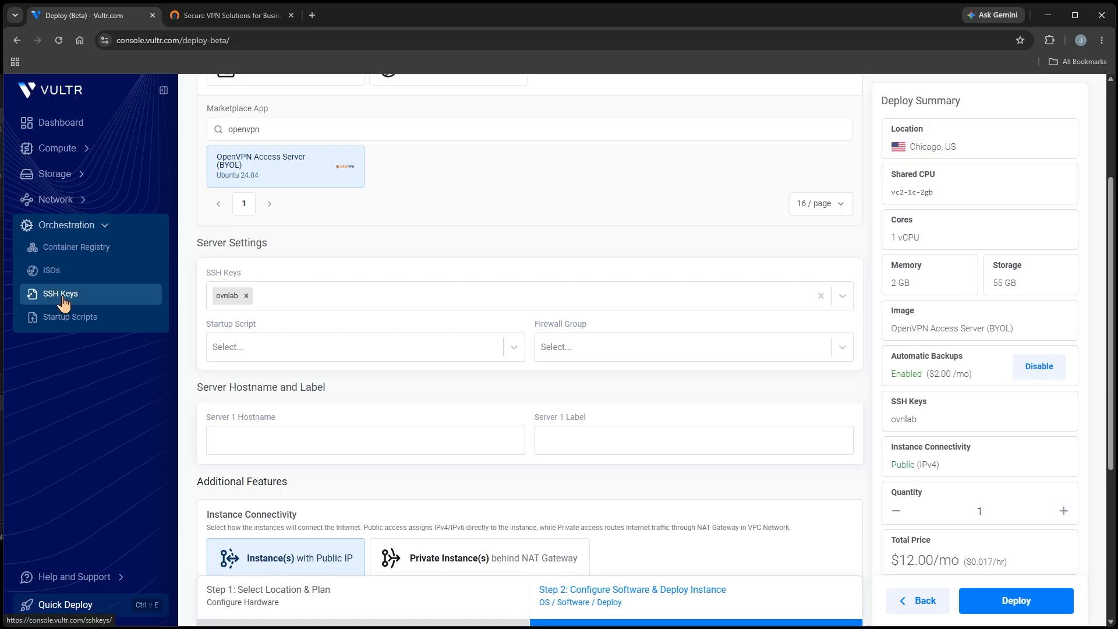
# Step: Set the Server 1 hostname to ovnlabas
pyautogui.scroll(-1, 434, 313)
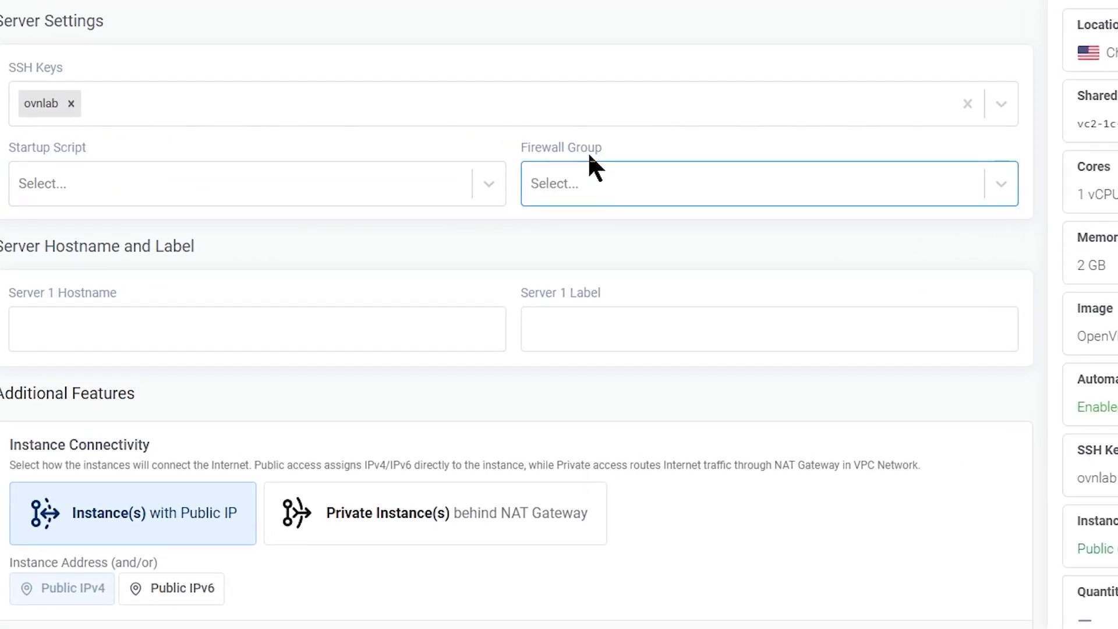
pyautogui.click(130, 327)
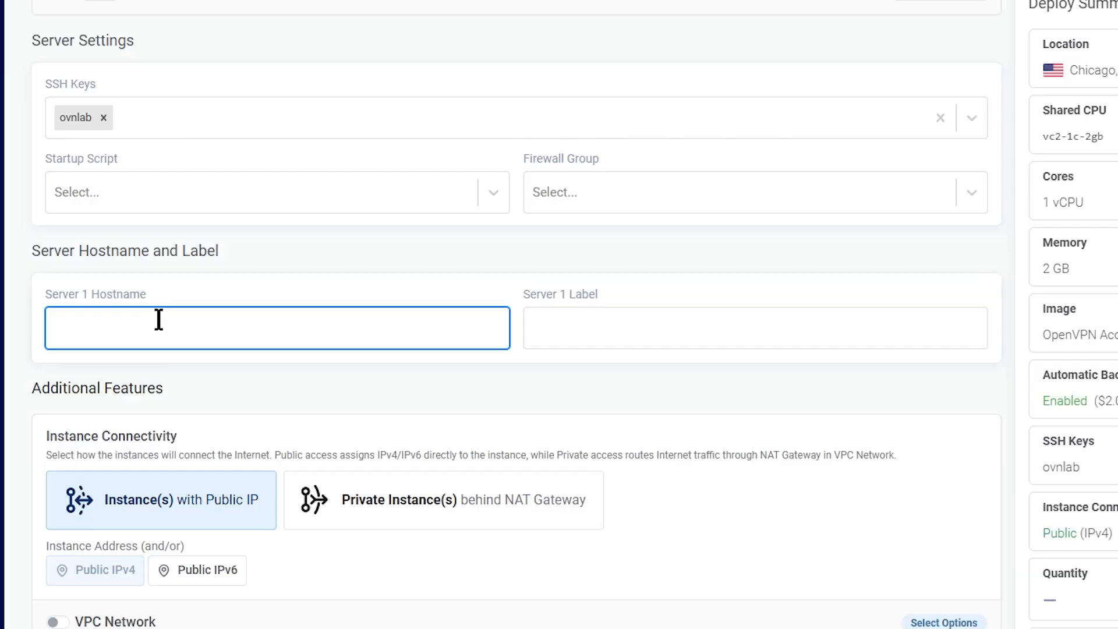
pyautogui.write('ovnlabas')
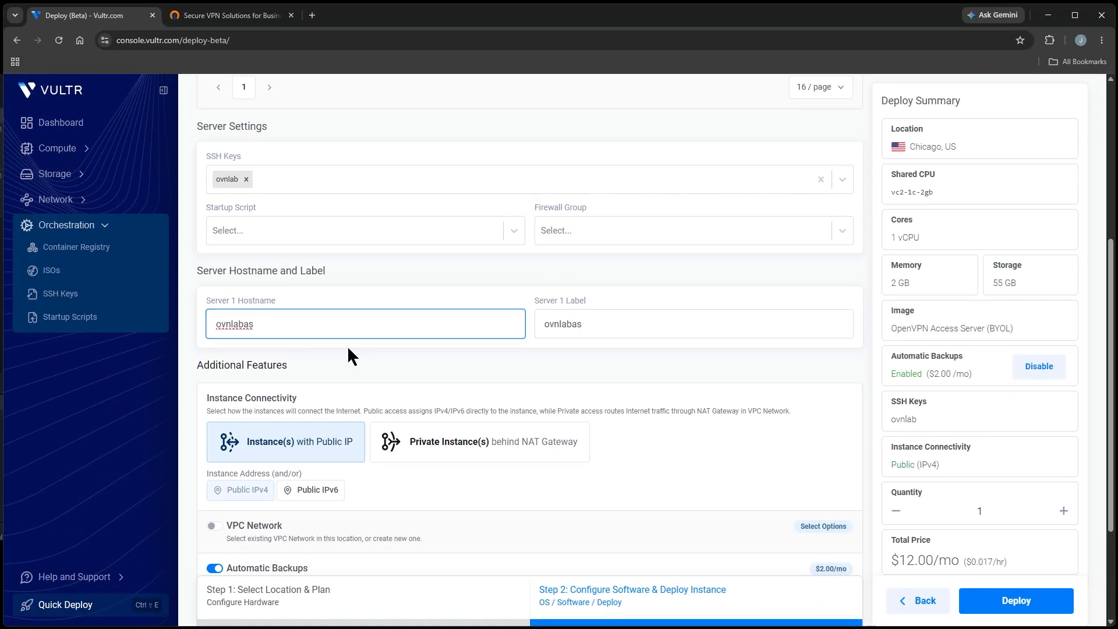
# Step: Enable VPC networking, attach the OvNLABVPC network, and deploy the server
pyautogui.scroll(-3, 348, 349)
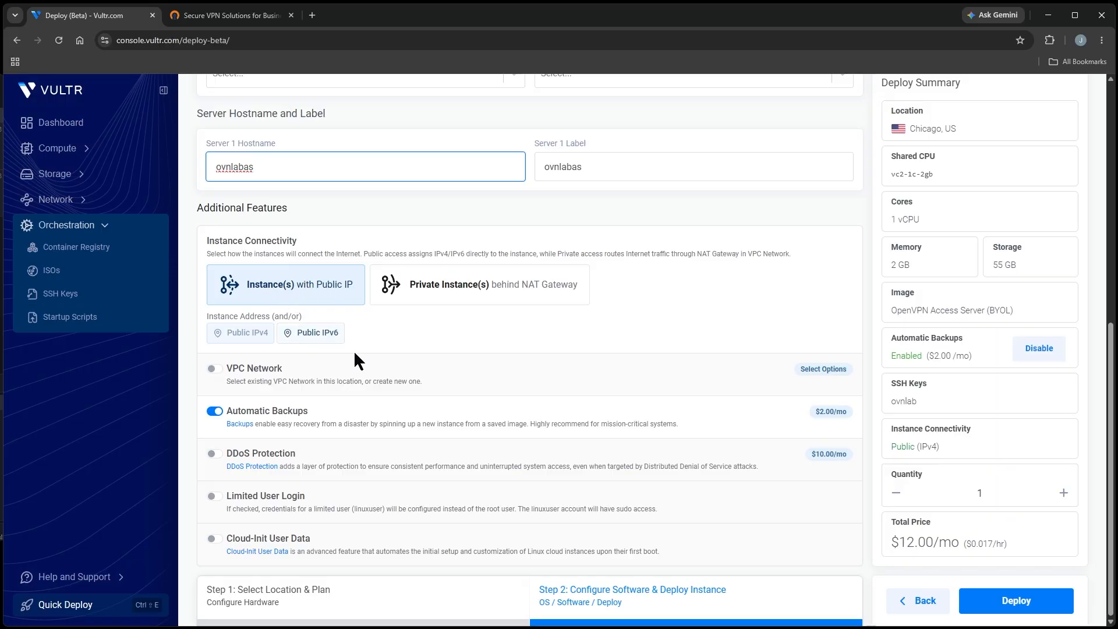
pyautogui.click(213, 369)
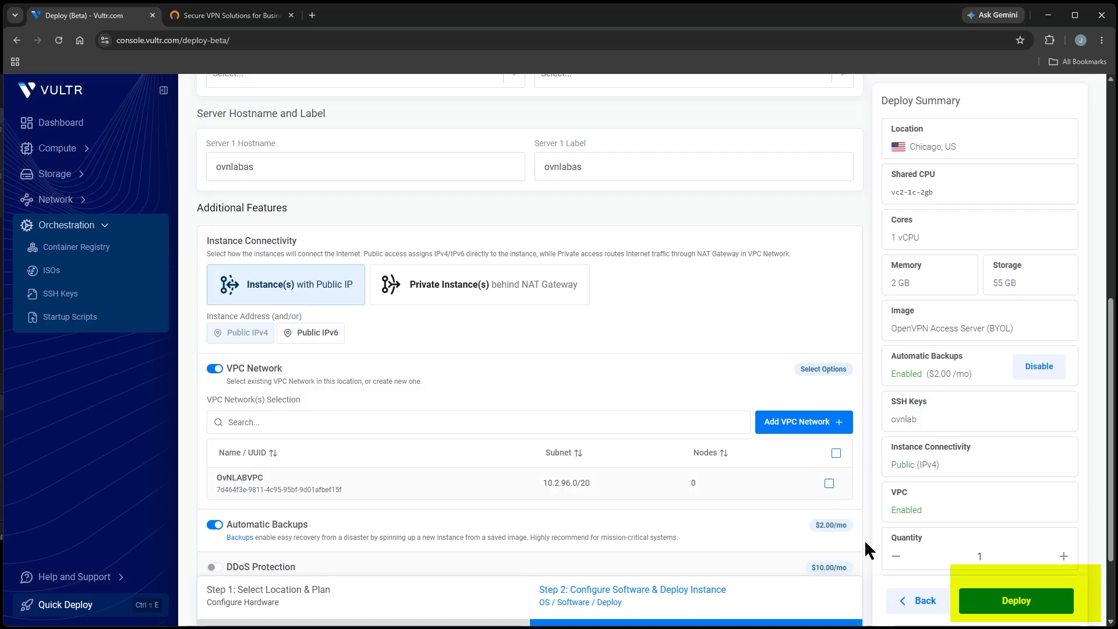
pyautogui.click(829, 482)
pyautogui.click(999, 606)
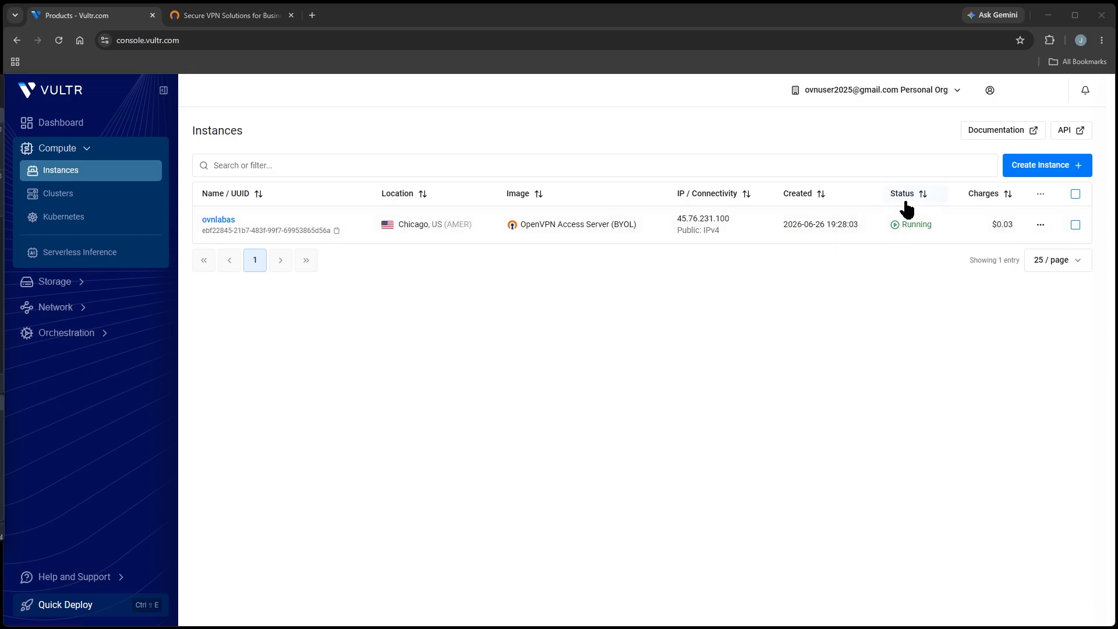
# Step: Open the ovnlabas instance's details and follow the administration portal link in its app instructions
pyautogui.click(242, 222)
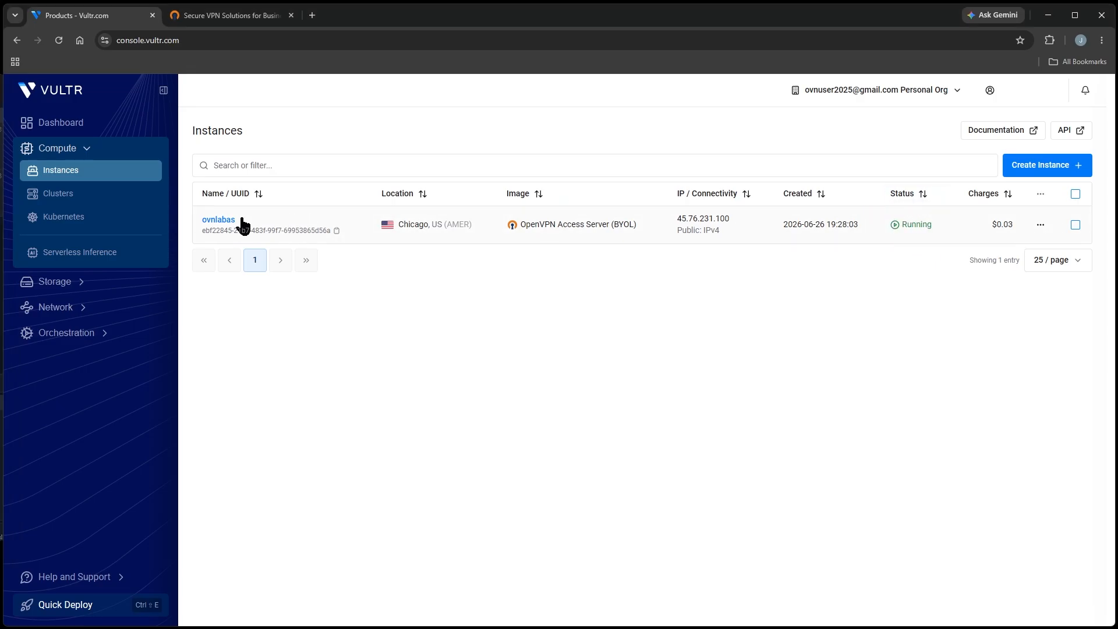
pyautogui.click(209, 221)
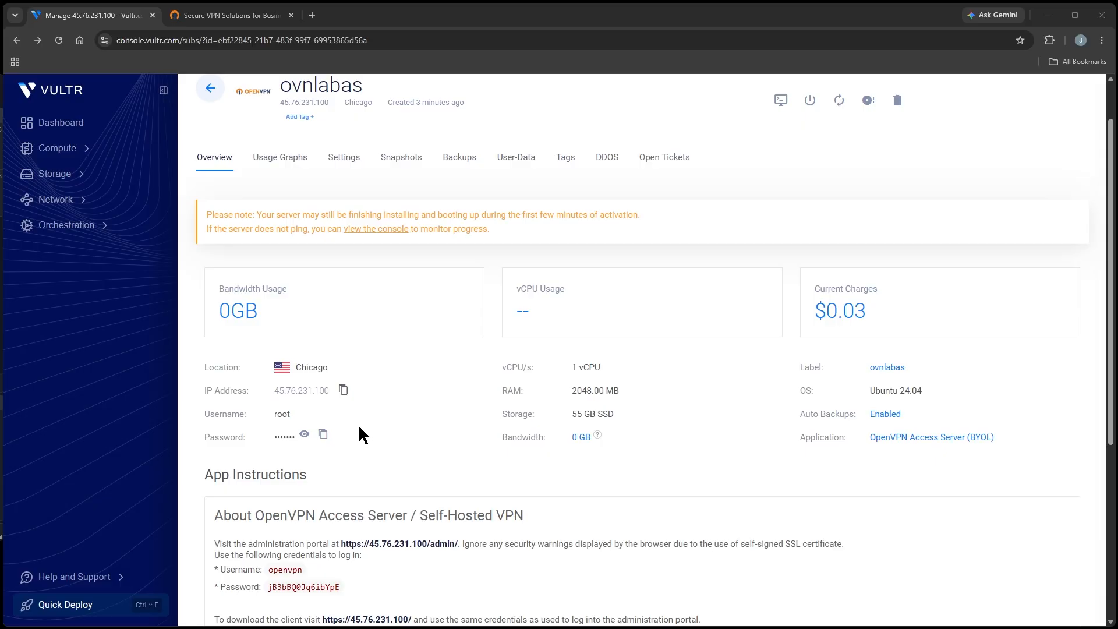
pyautogui.scroll(-3, 382, 412)
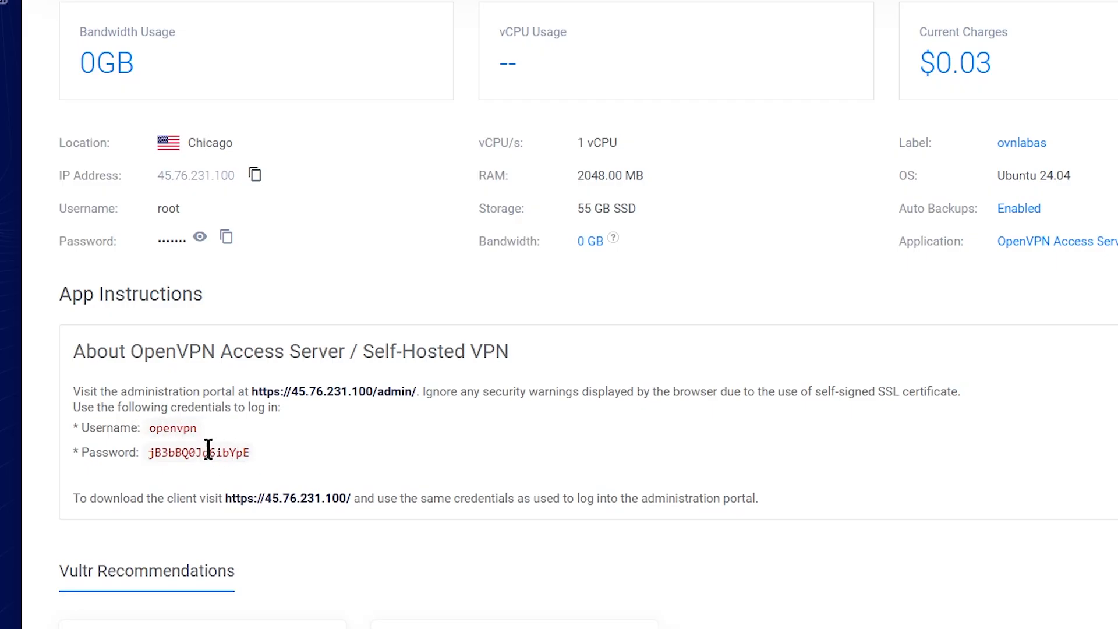
pyautogui.click(326, 391)
pyautogui.click(347, 417)
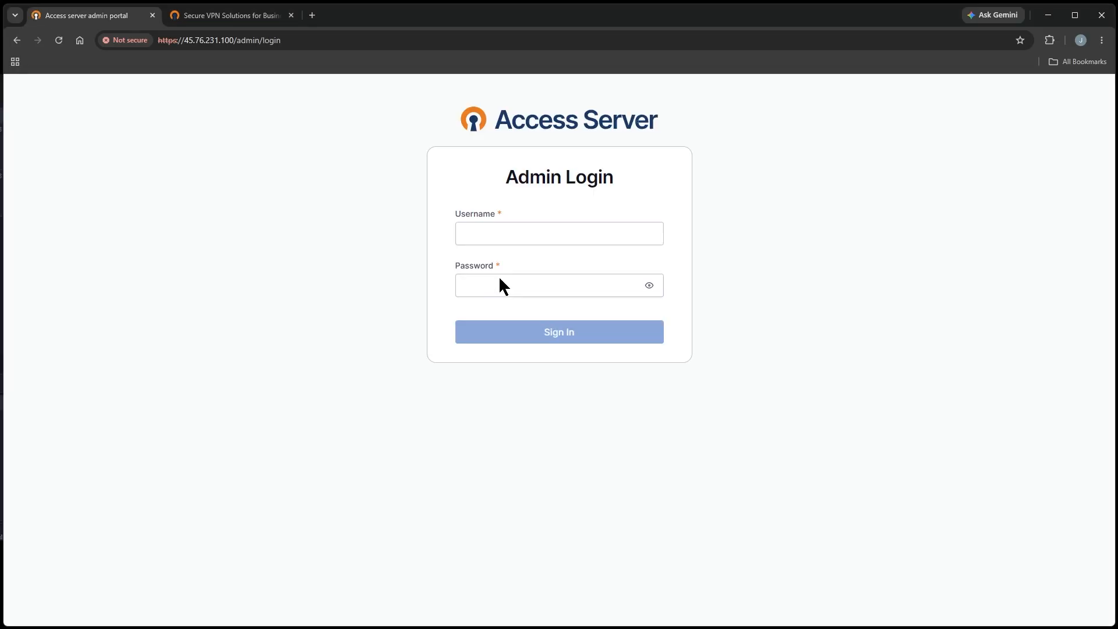
# Step: Sign in to the admin portal as openvpn with the account password and accept the license agreement
pyautogui.click(511, 235)
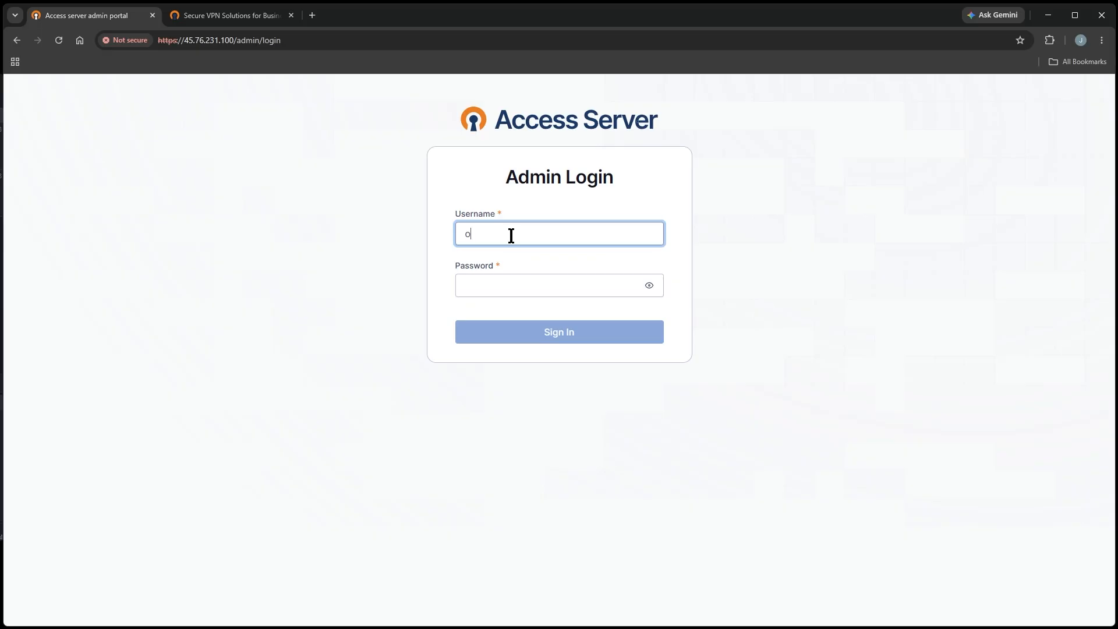
pyautogui.press('Tab')
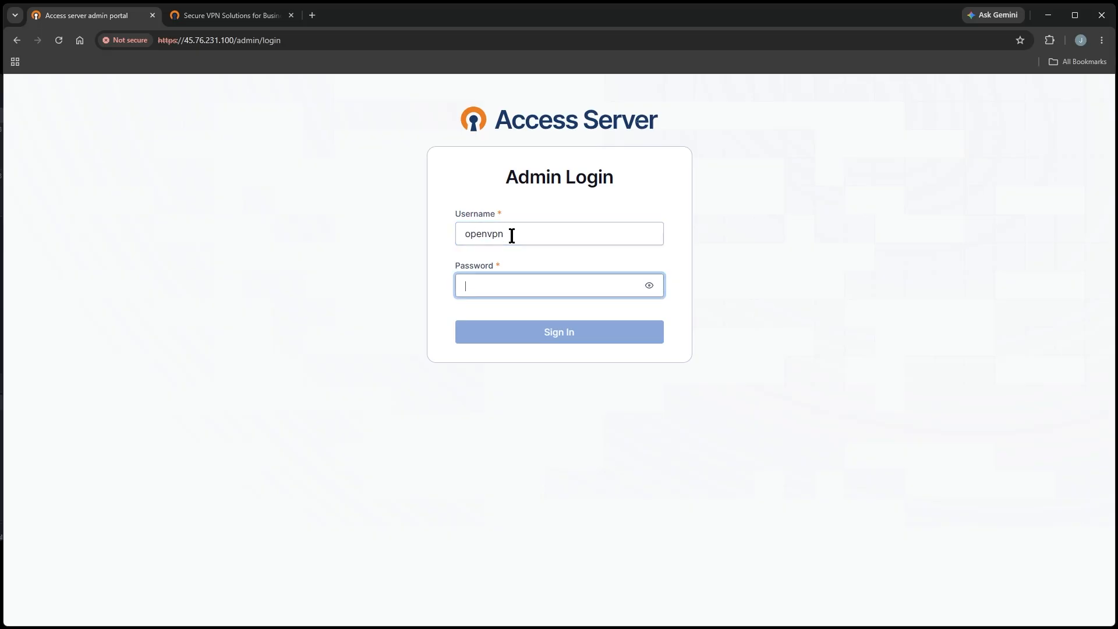
pyautogui.hotkey('ctrl', 'v')
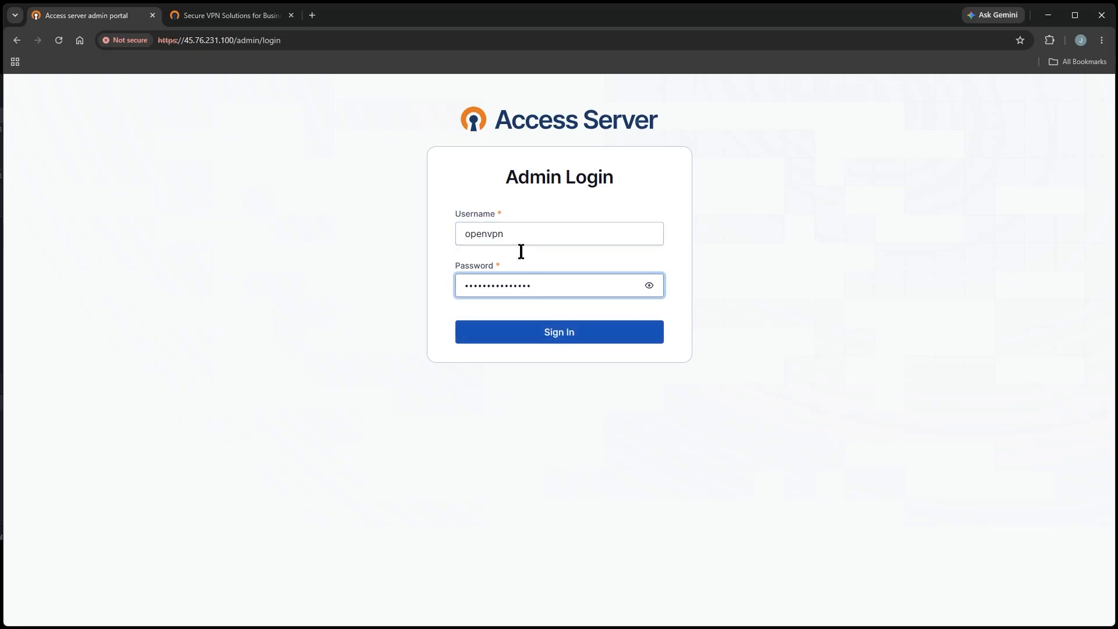
pyautogui.click(556, 334)
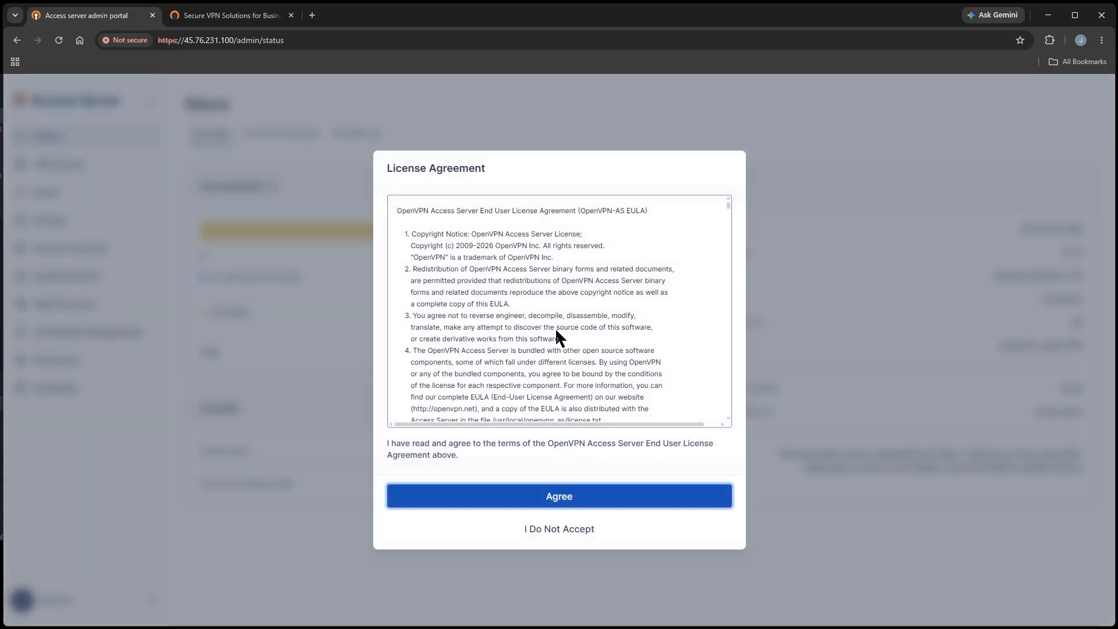
pyautogui.click(560, 498)
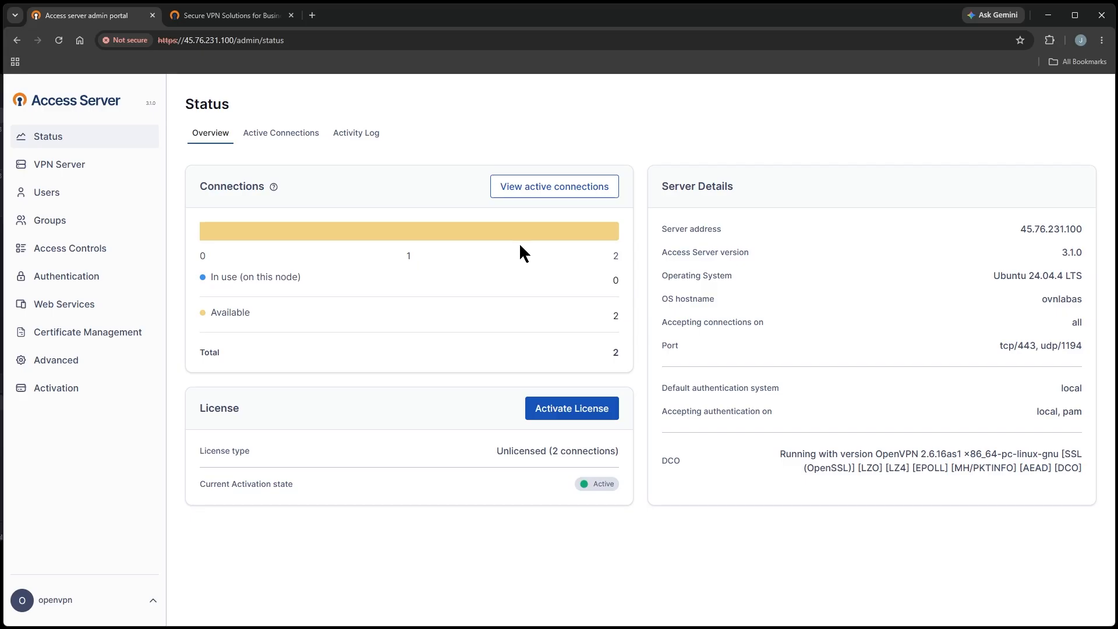
# Step: Return to the OpenVPN website and open the Access Server documentation
pyautogui.click(246, 17)
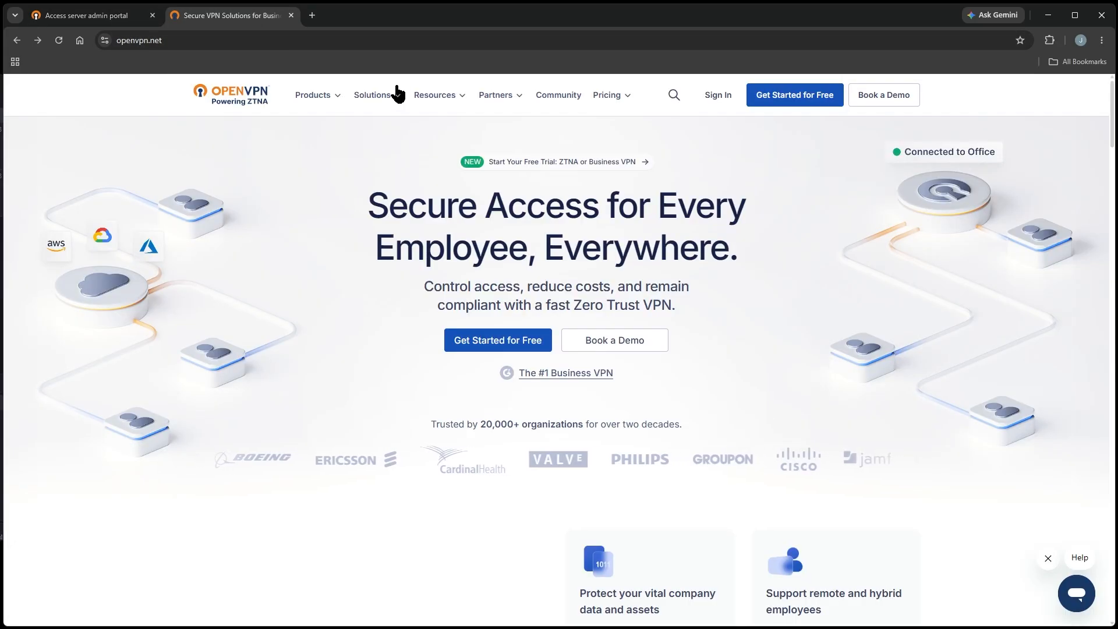
pyautogui.click(439, 97)
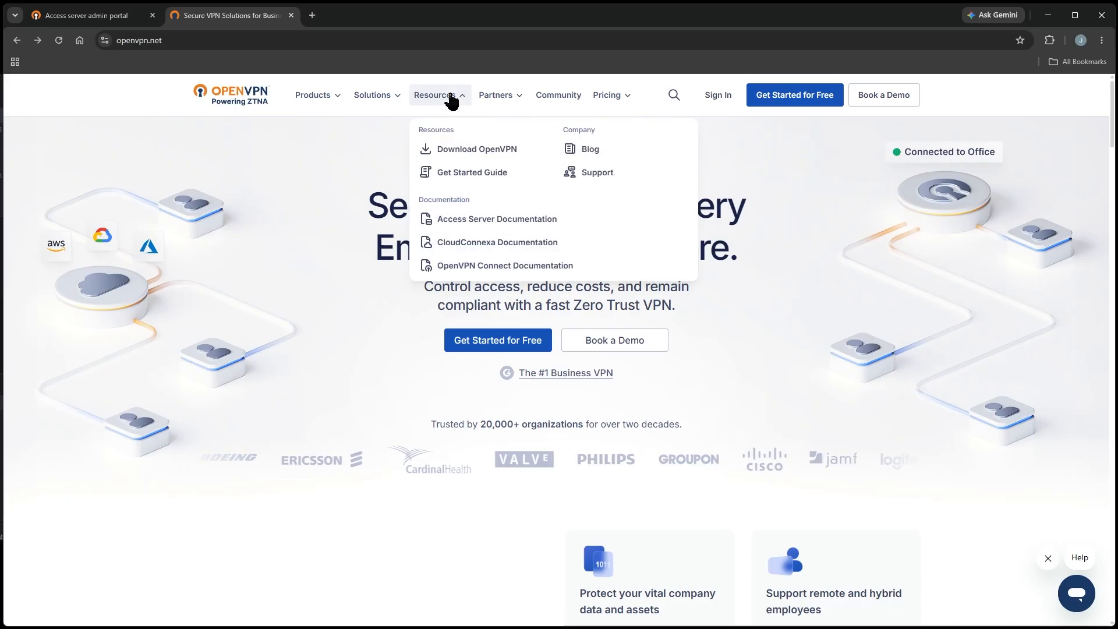
pyautogui.click(471, 220)
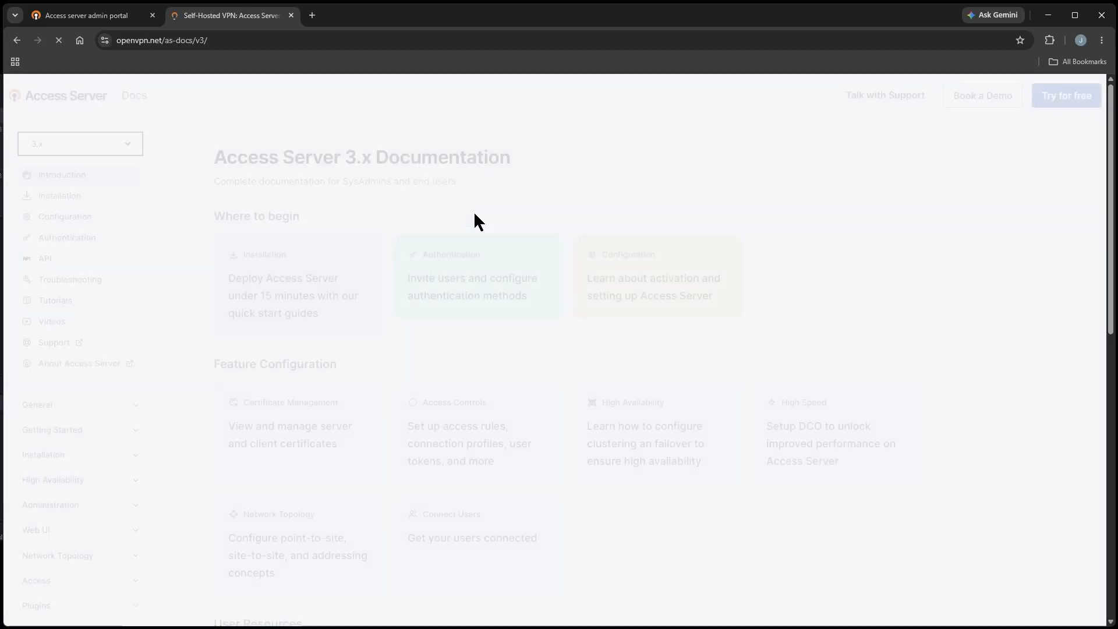